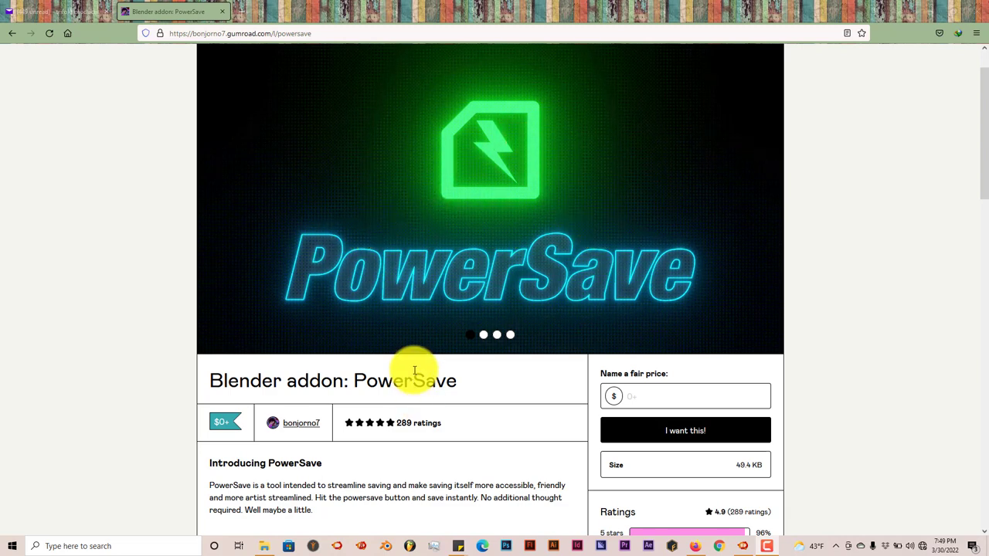
Step: Minimize Firefox with the Gumroad PowerSave page and return to the Blender window
click(640, 396)
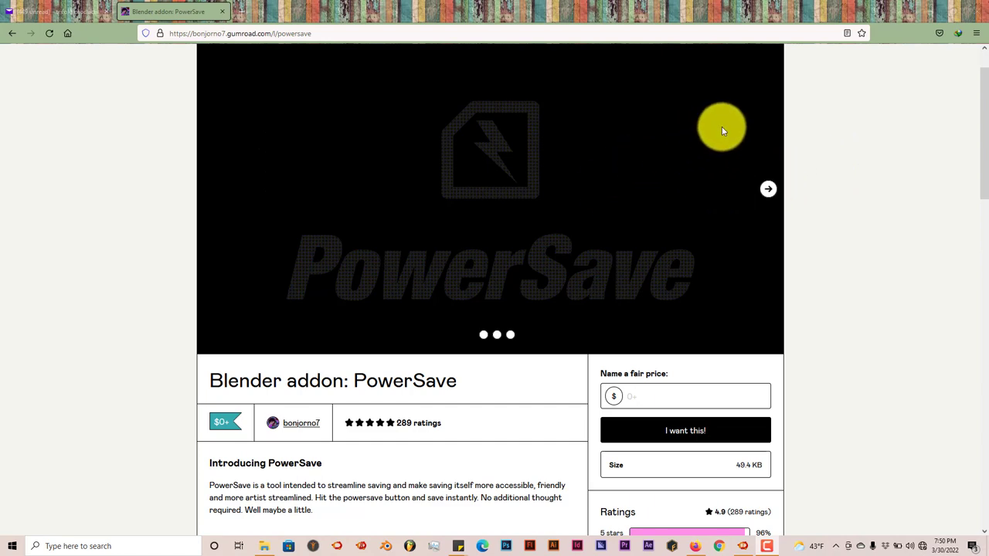
click(932, 12)
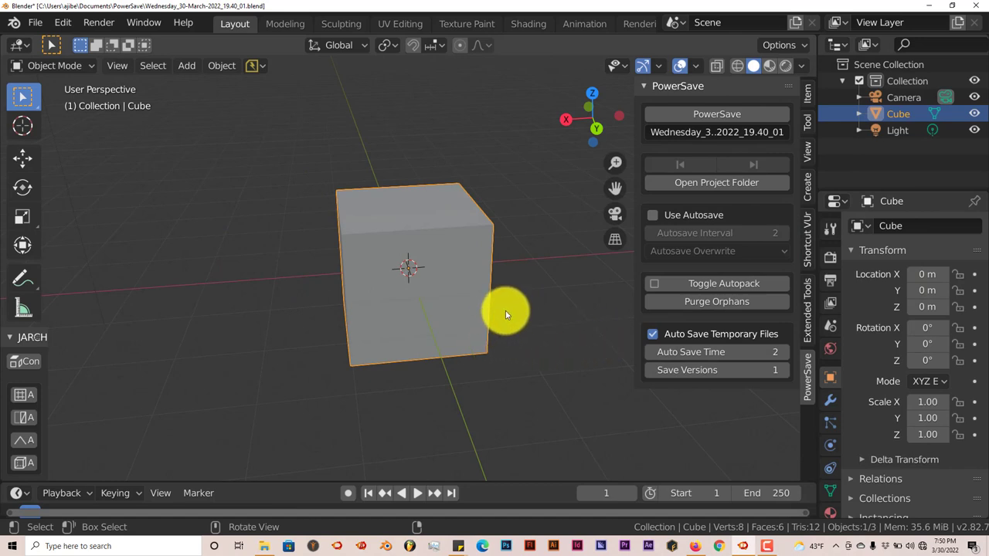
Step: Open Blender Preferences on the Add-ons section from the Edit menu
middle_drag(382, 200, 360, 178)
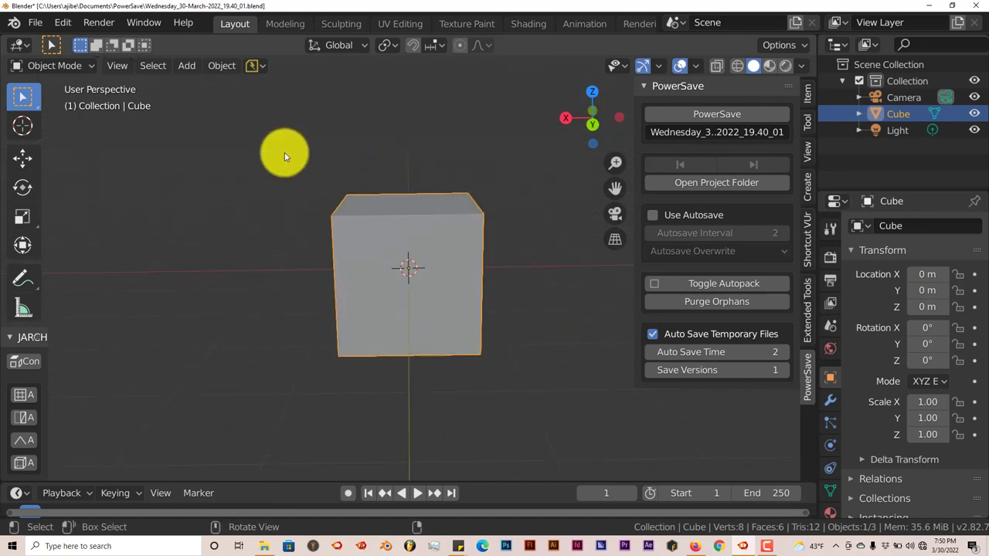
click(62, 23)
click(138, 260)
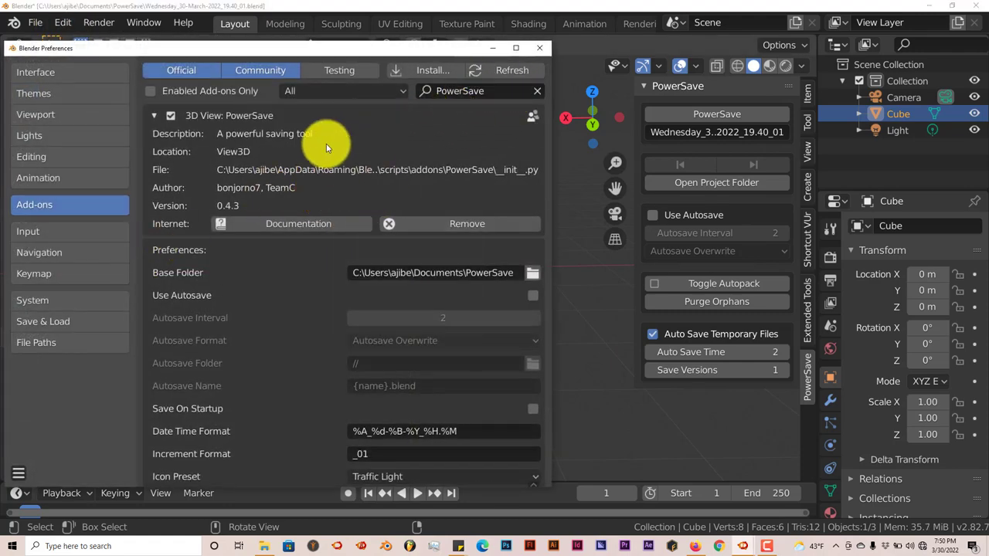
Step: Install the PowerSave043.zip add-on from the blender addons folder on drive D
click(424, 68)
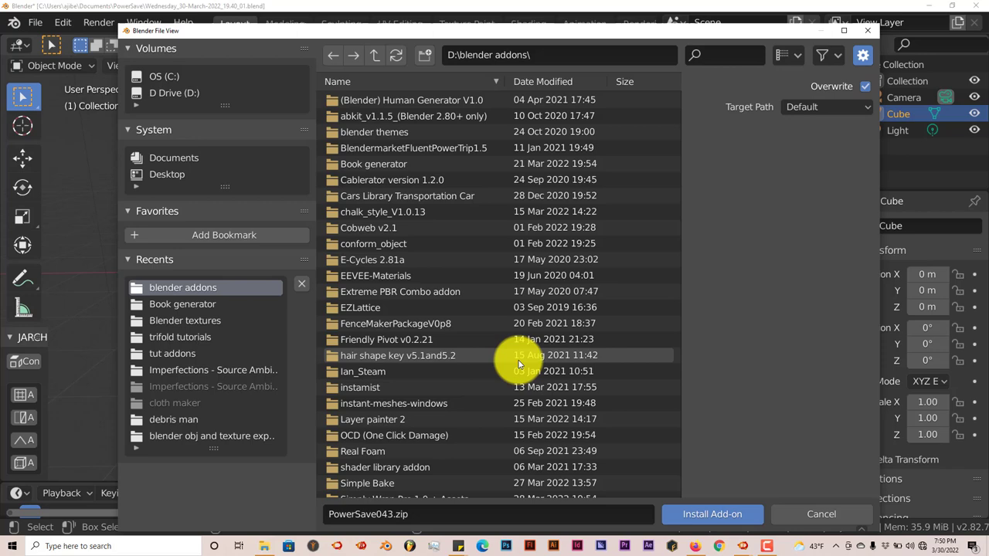
click(698, 514)
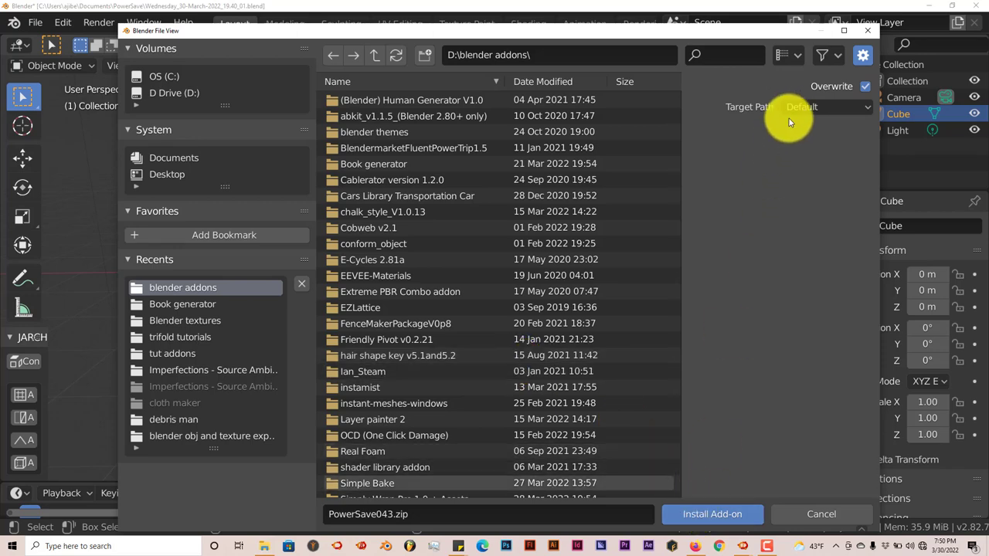
click(868, 30)
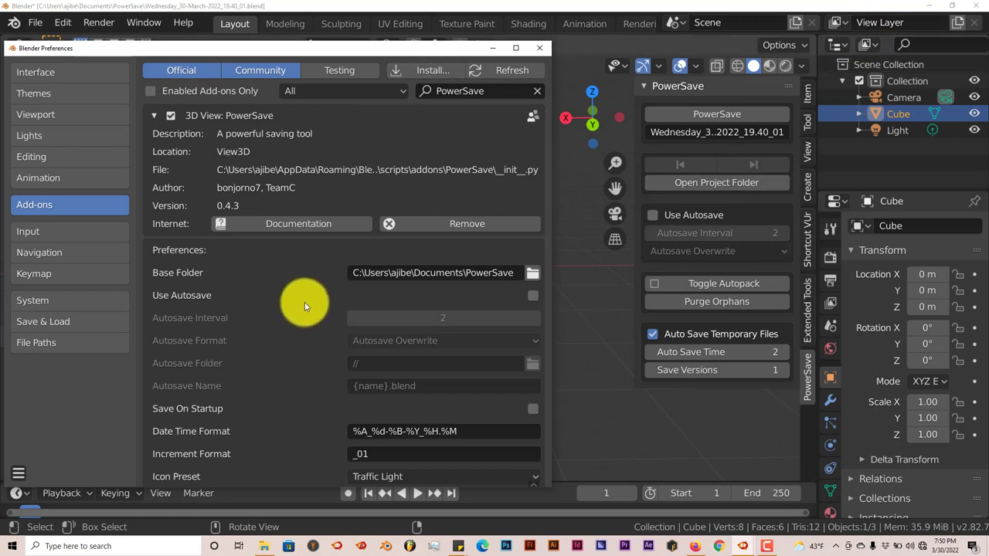
drag(329, 47, 342, 29)
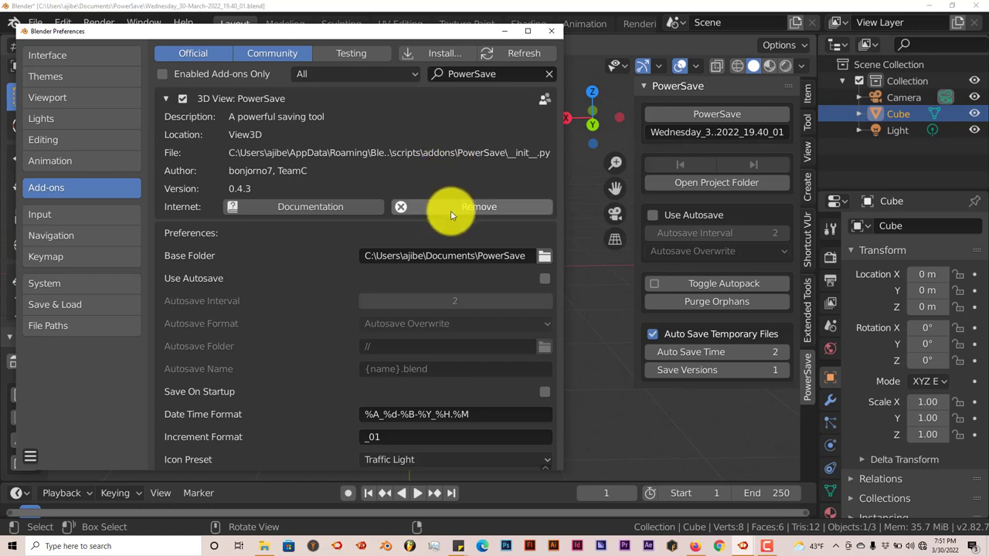
click(503, 31)
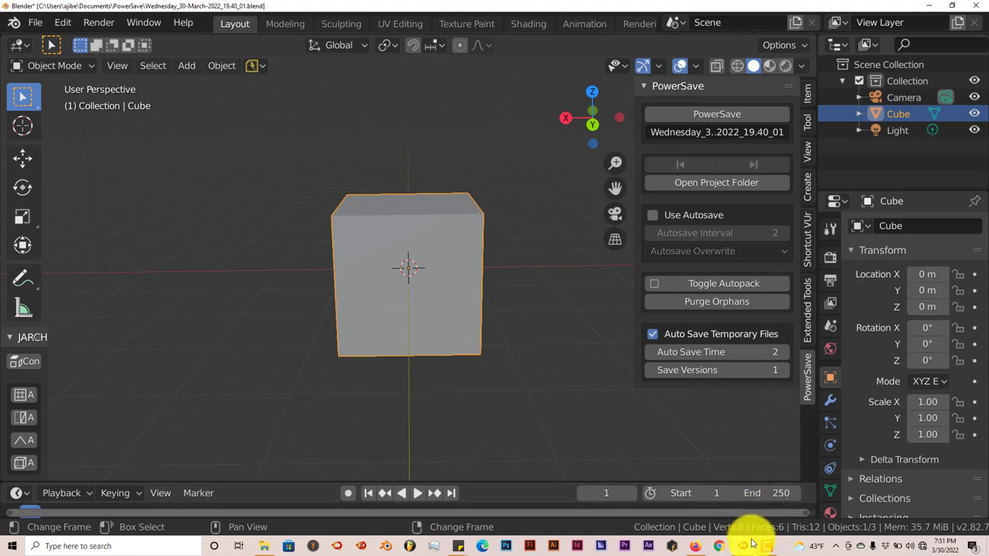
mouse_move(750, 540)
click(786, 496)
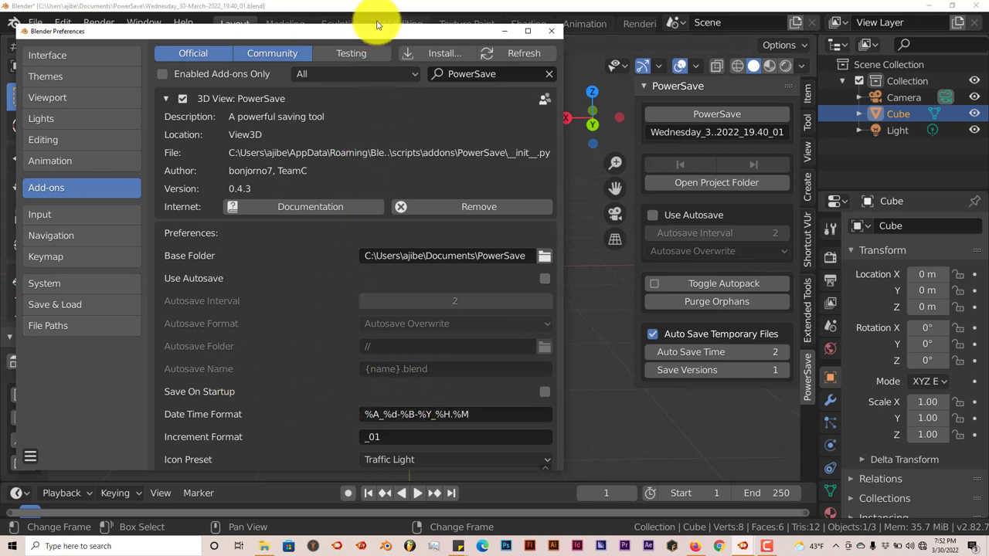
drag(377, 26, 384, 9)
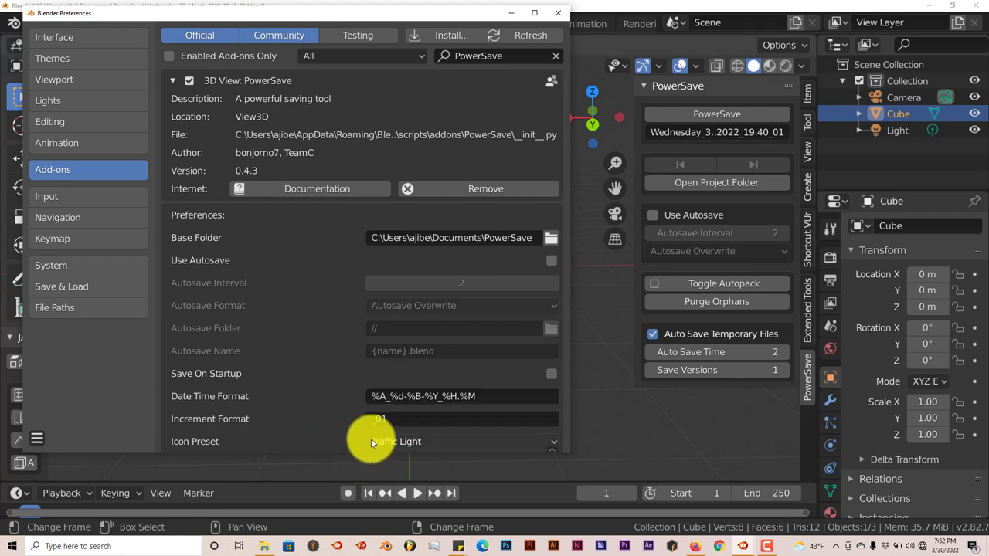
Step: Change the PowerSave Icon Preset from Traffic Light to Default
scroll(386, 442, down, 1)
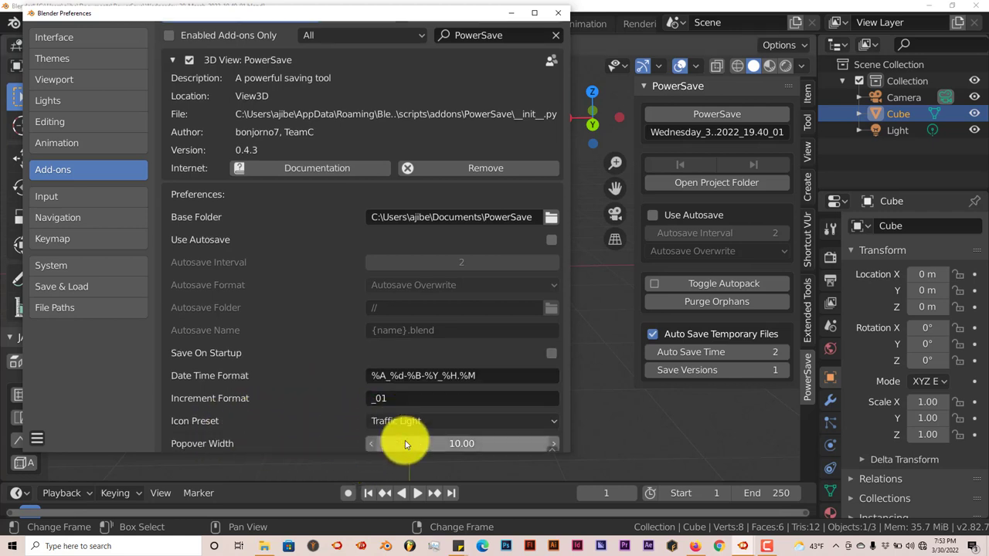
click(424, 422)
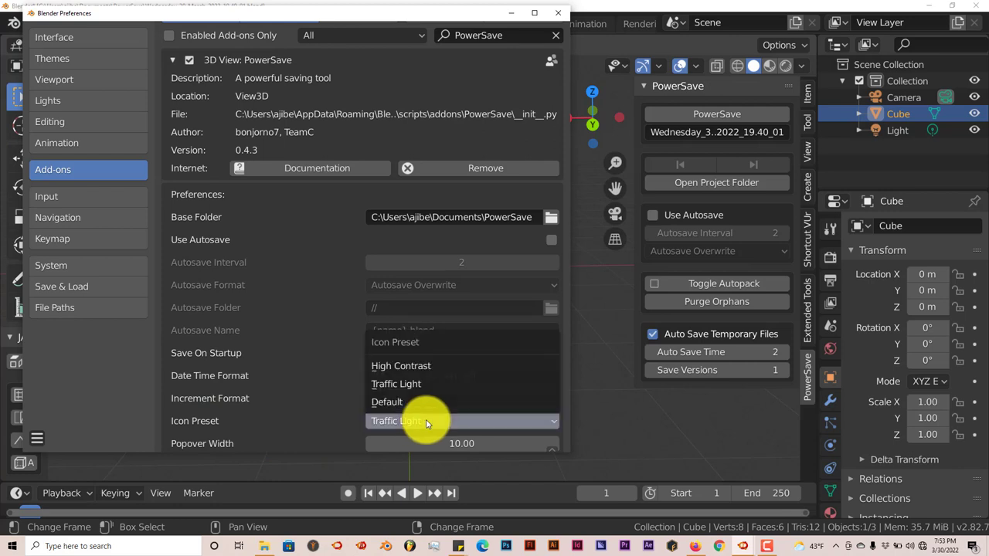
click(414, 402)
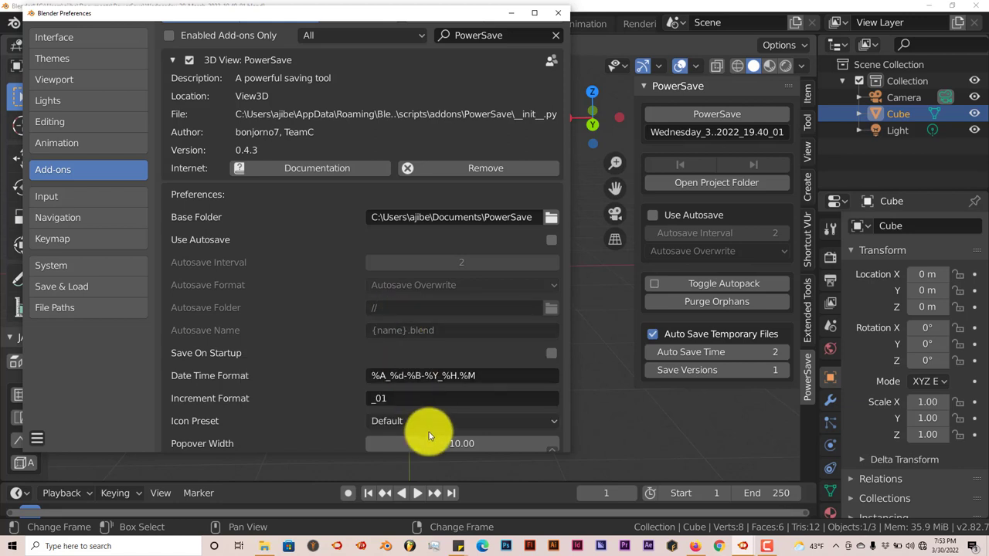
click(430, 424)
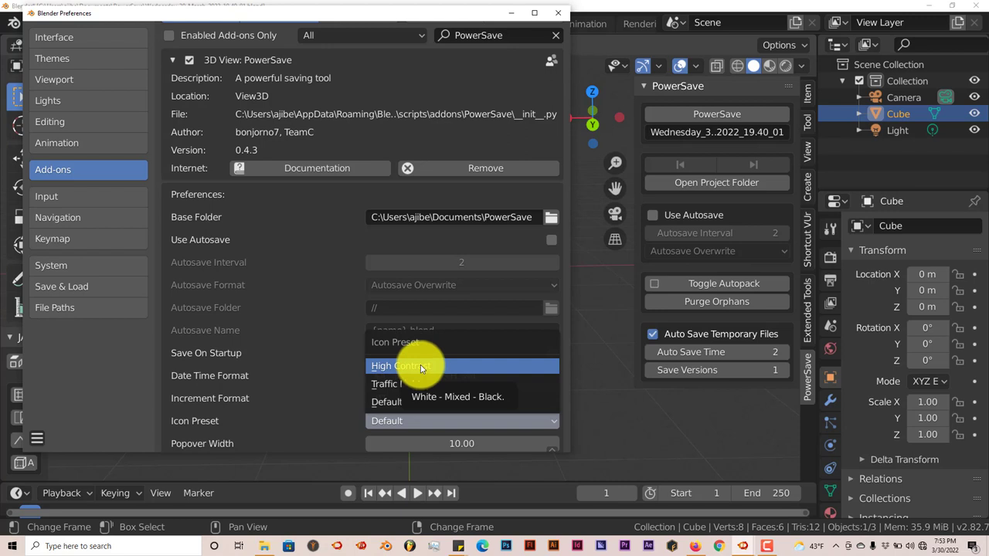
scroll(310, 395, down, 1)
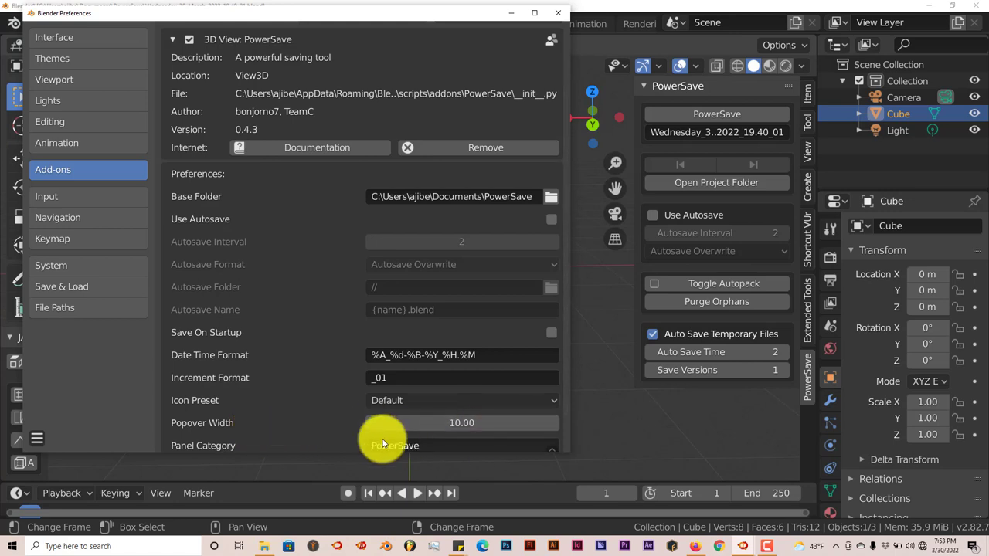
Step: Close the Preferences window and orbit the viewport around the default cube
scroll(379, 441, down, 1)
scroll(382, 441, down, 1)
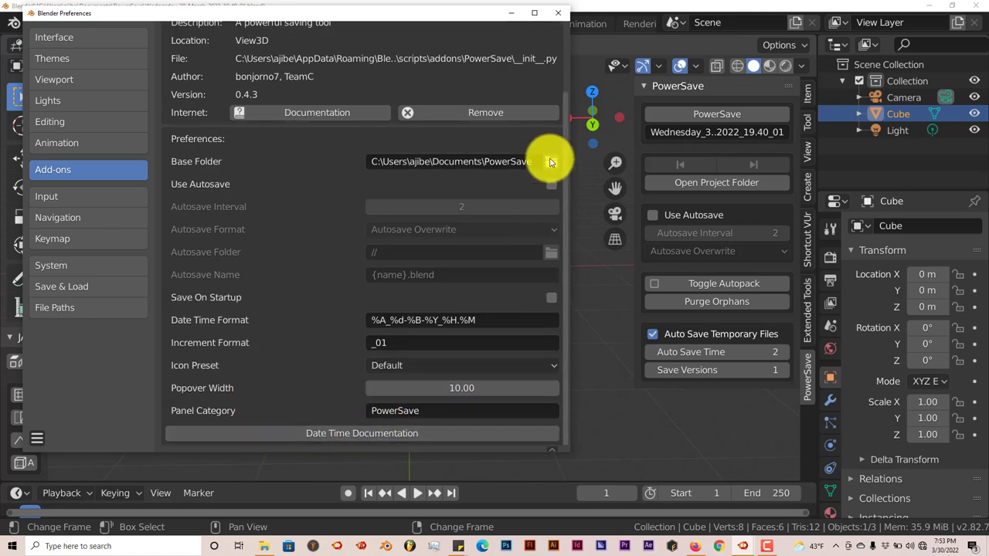
click(558, 15)
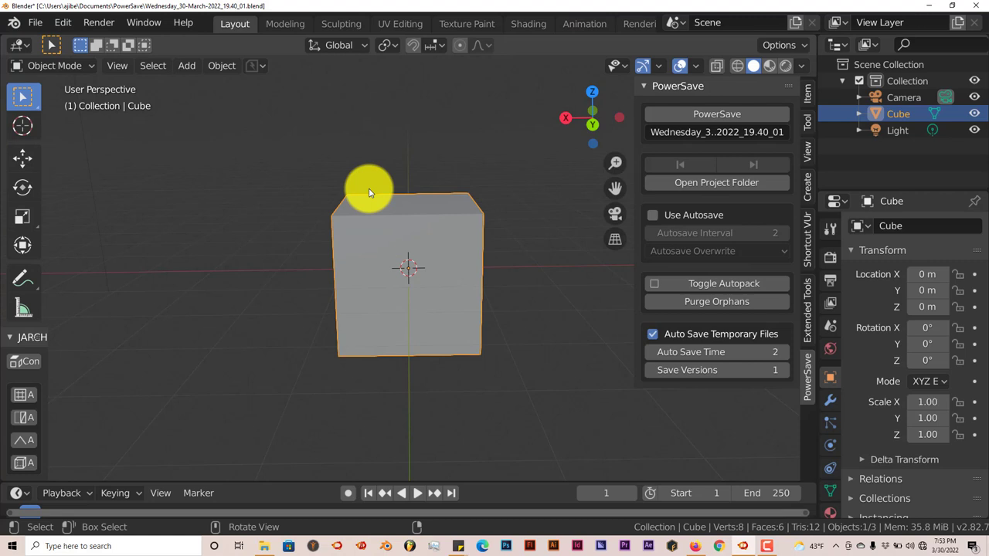
middle_drag(236, 185, 218, 205)
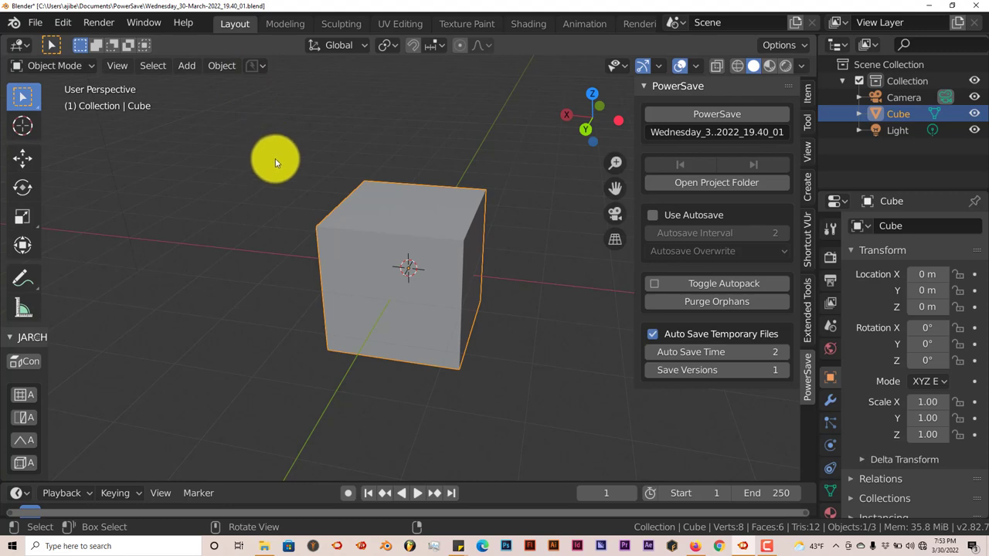
middle_drag(275, 159, 311, 144)
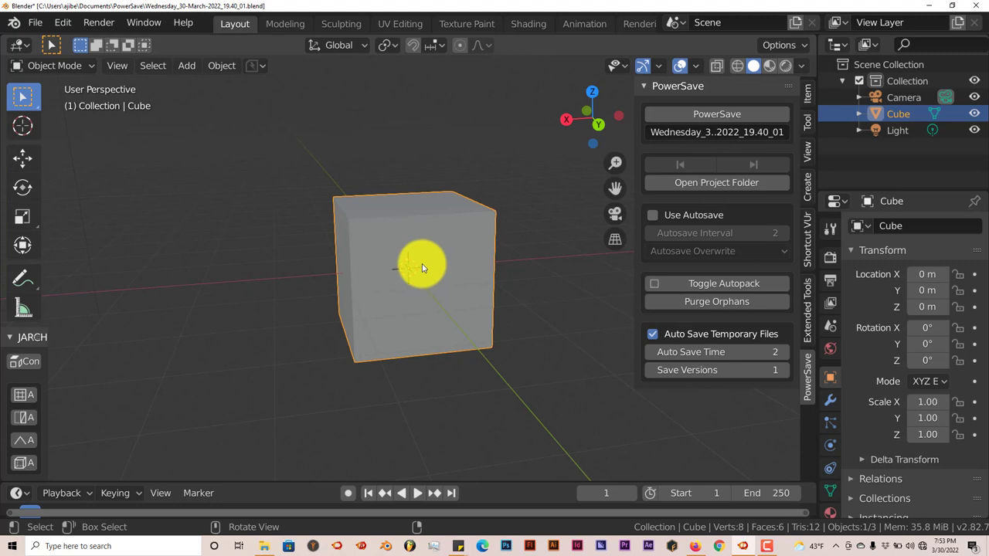
Step: Delete the default cube and add a Suzanne monkey mesh at the scene origin
key(Delete)
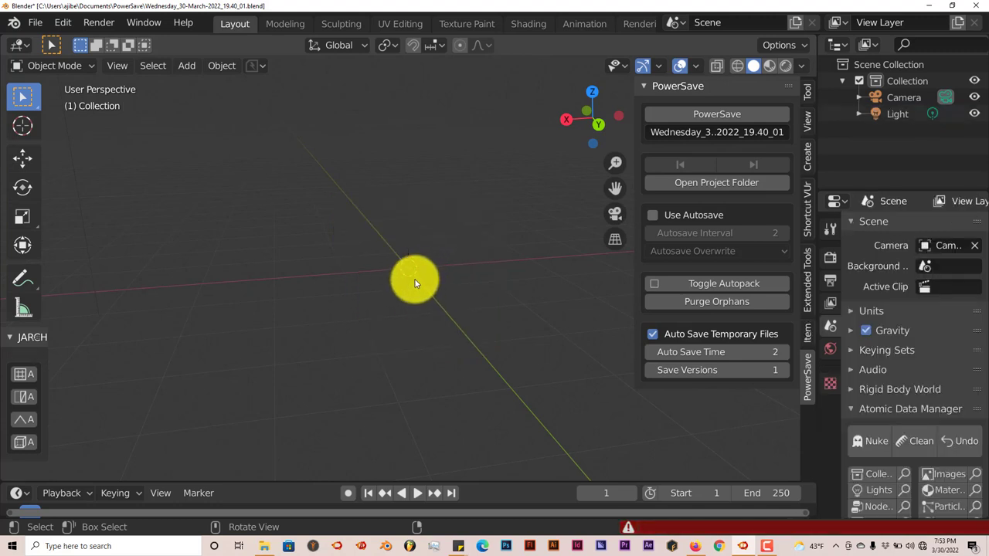
key(shift+a)
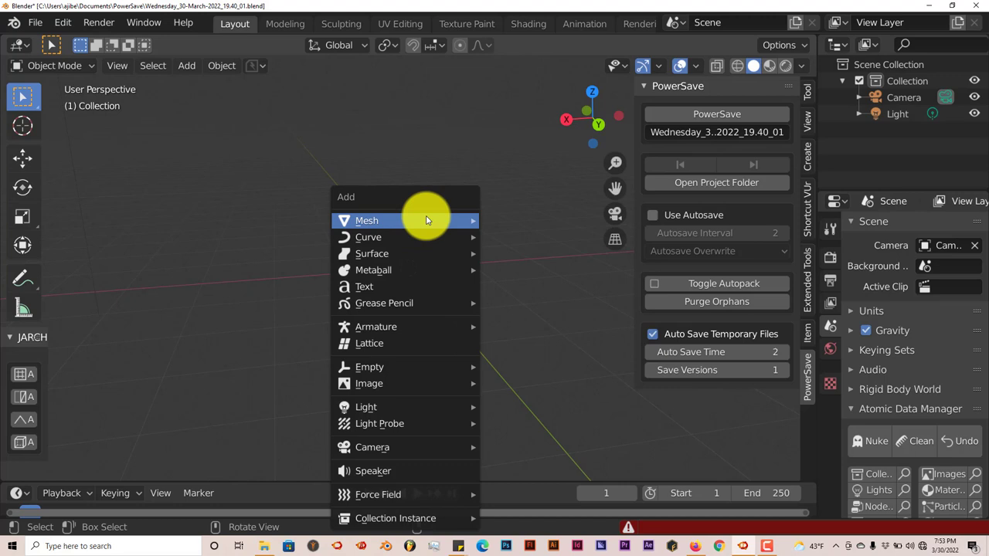
mouse_move(426, 219)
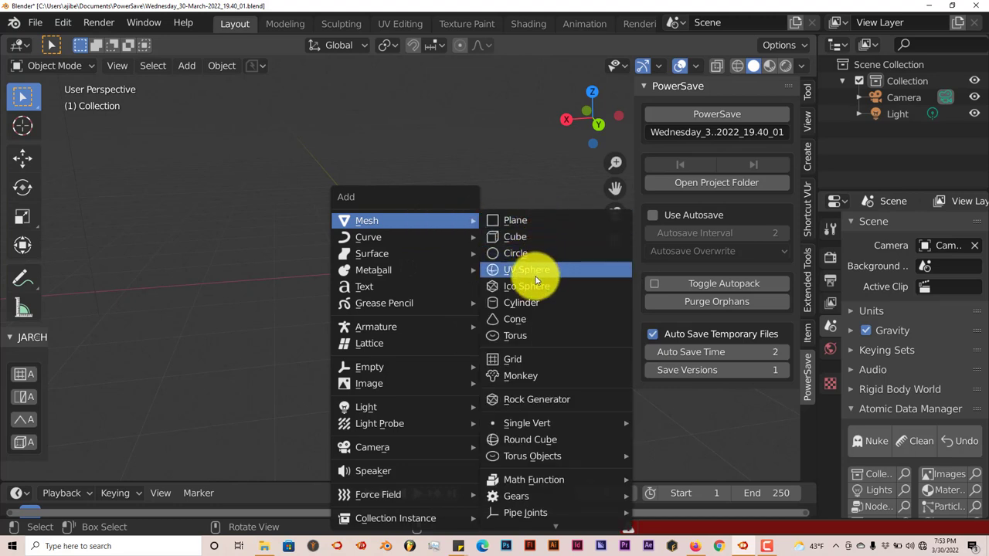
click(529, 376)
scroll(417, 321, up, 3)
middle_drag(413, 298, 258, 154)
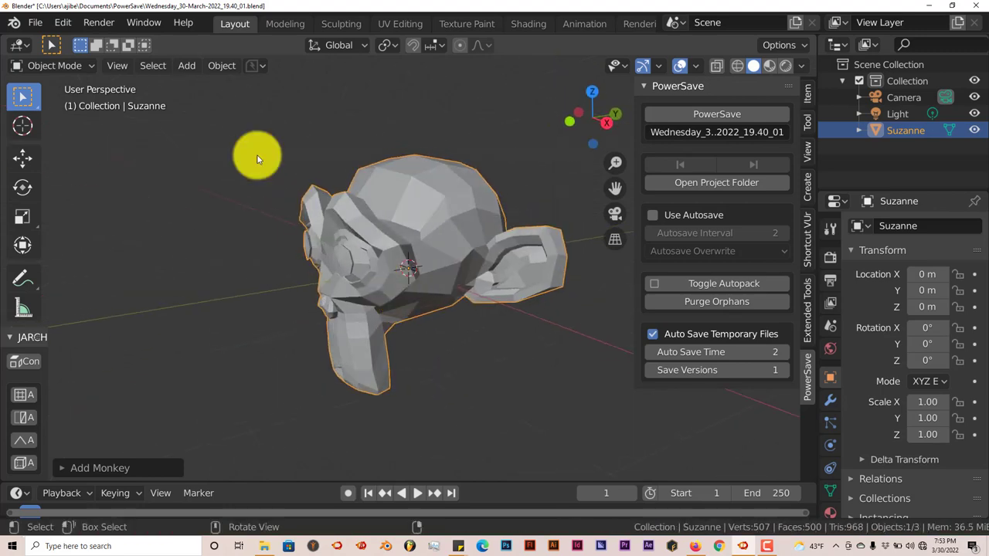
click(263, 66)
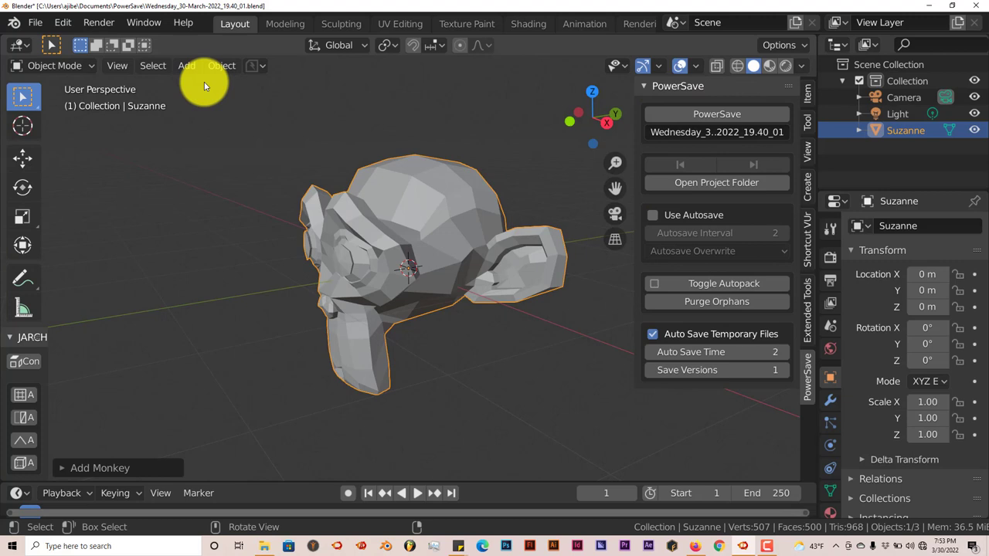
Step: Activate the first option in the PowerSave header popover over the Suzanne scene
click(263, 64)
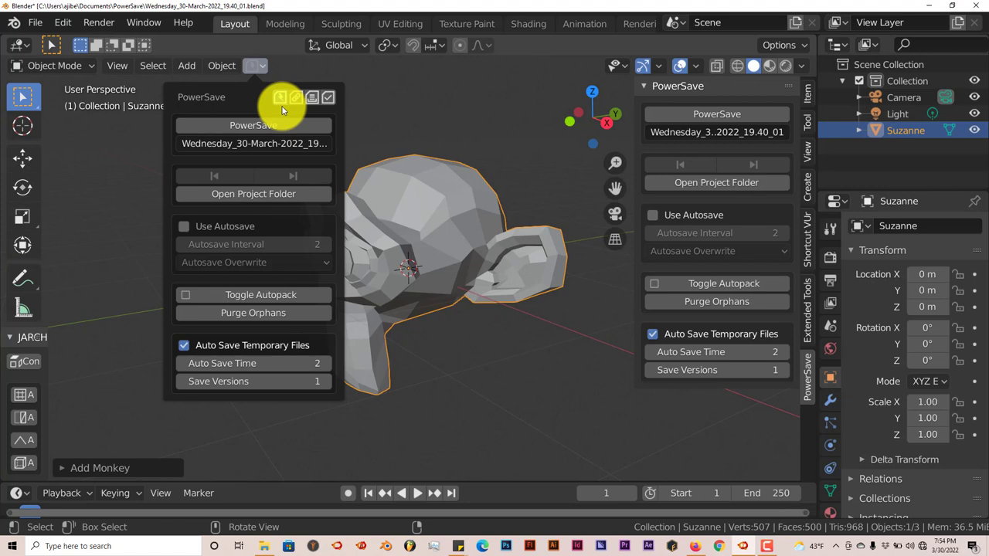
click(280, 98)
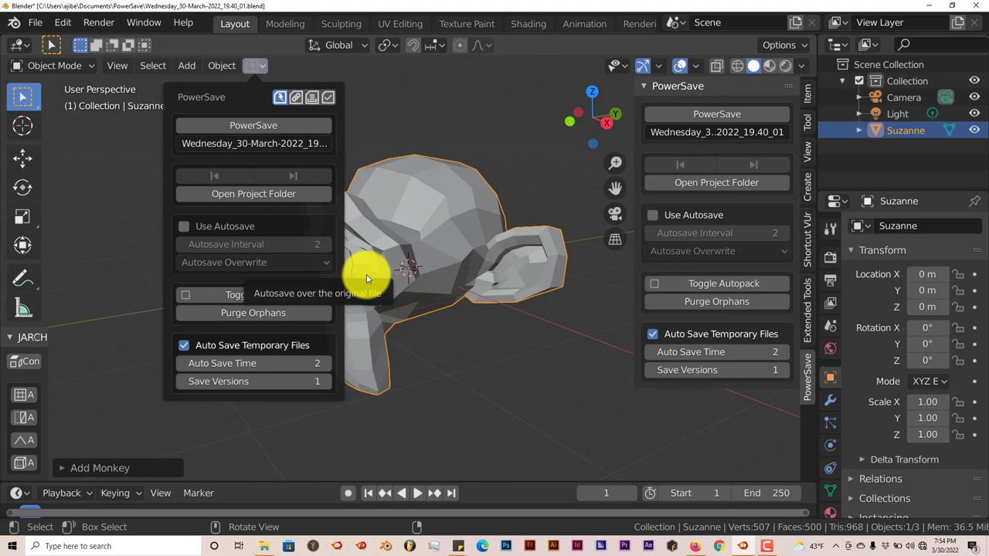
click(262, 66)
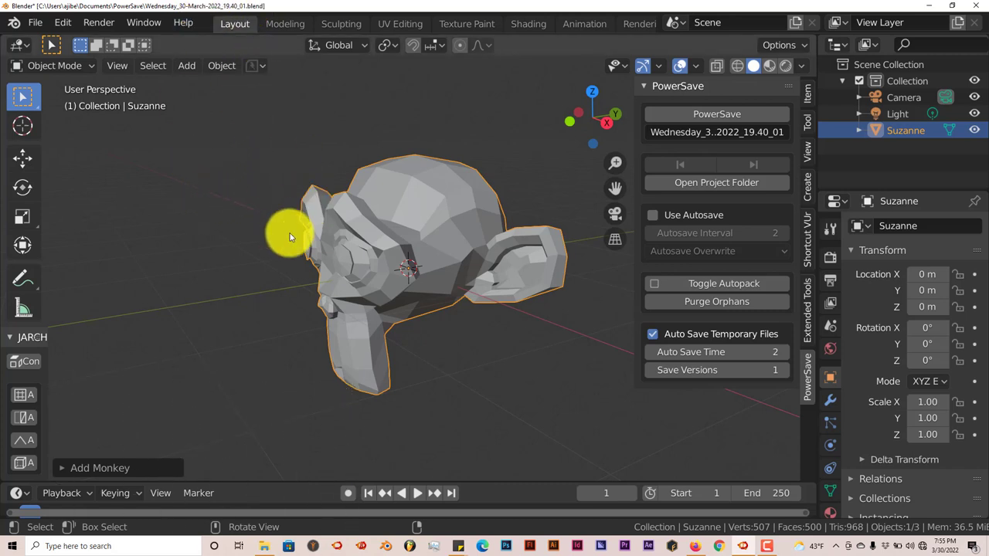
Step: Save the Suzanne scene with the PowerSave panel's PowerSave button
click(742, 115)
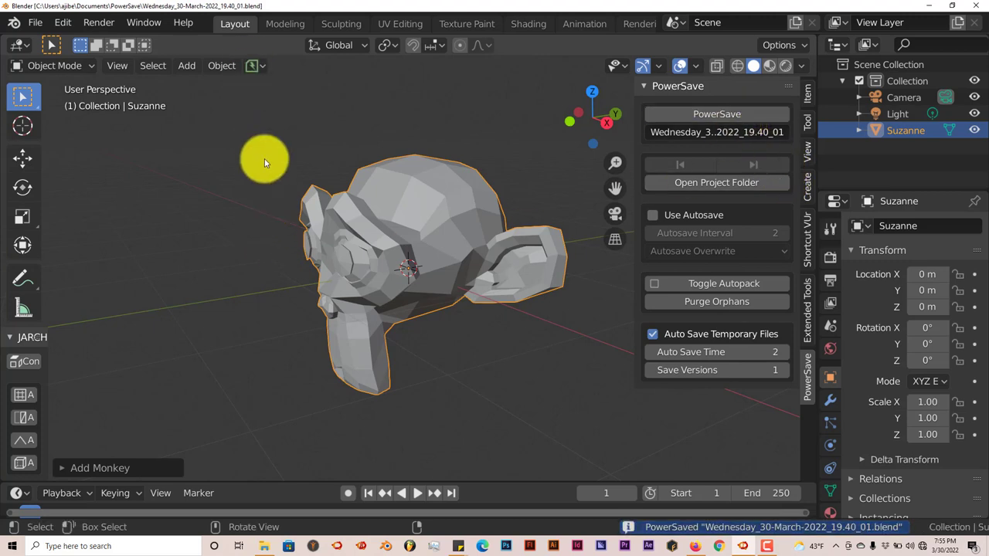
middle_drag(265, 159, 345, 228)
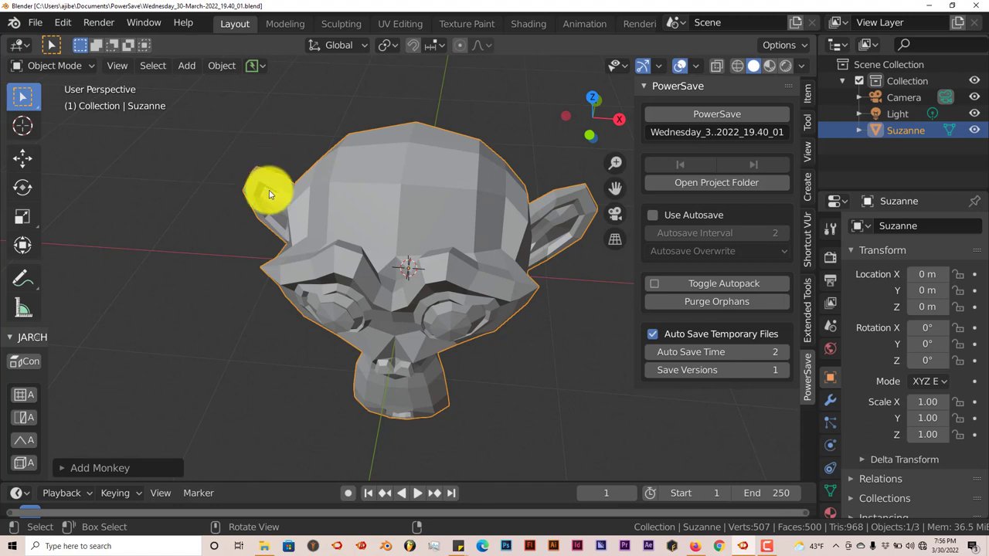
middle_drag(274, 195, 270, 160)
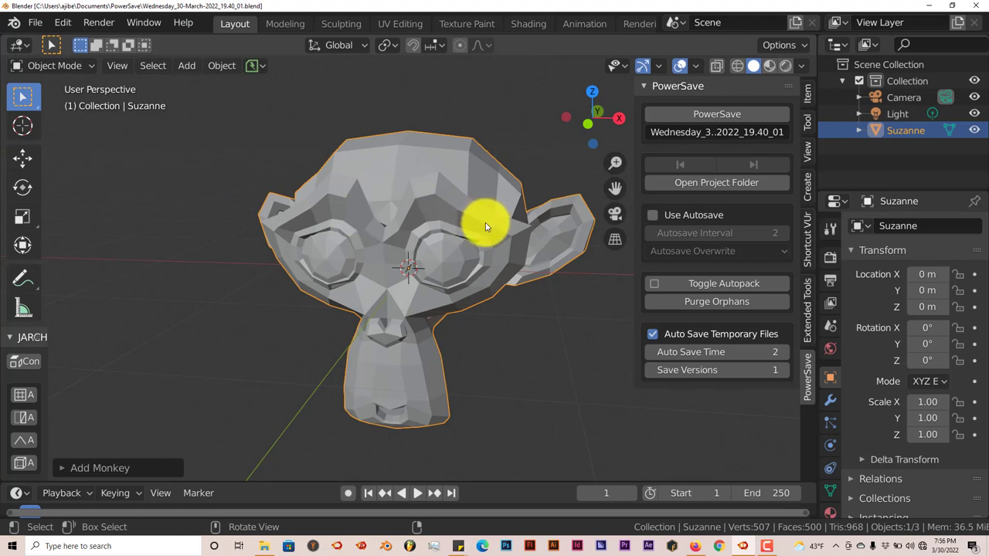
mouse_move(486, 245)
middle_down()
mouse_move(479, 229)
mouse_move(490, 239)
middle_up()
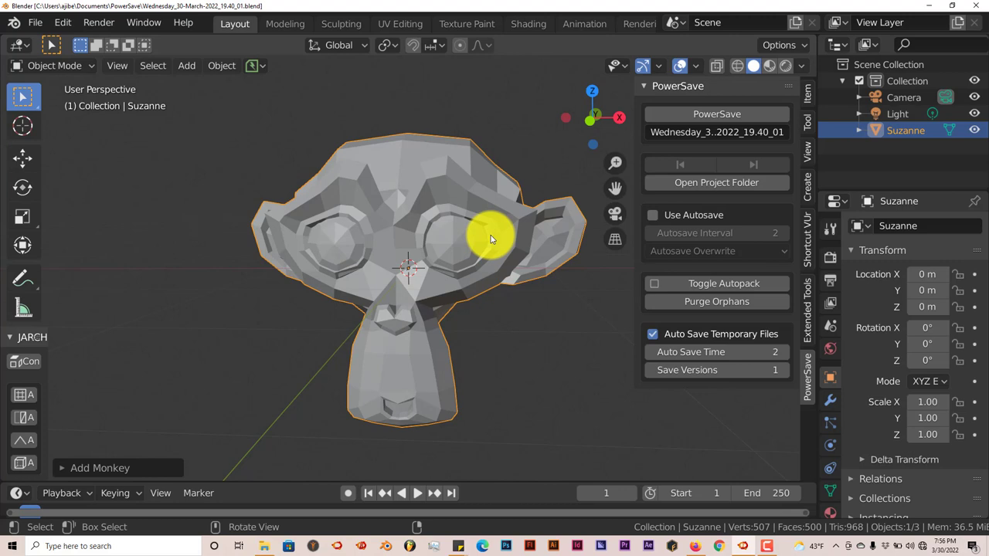